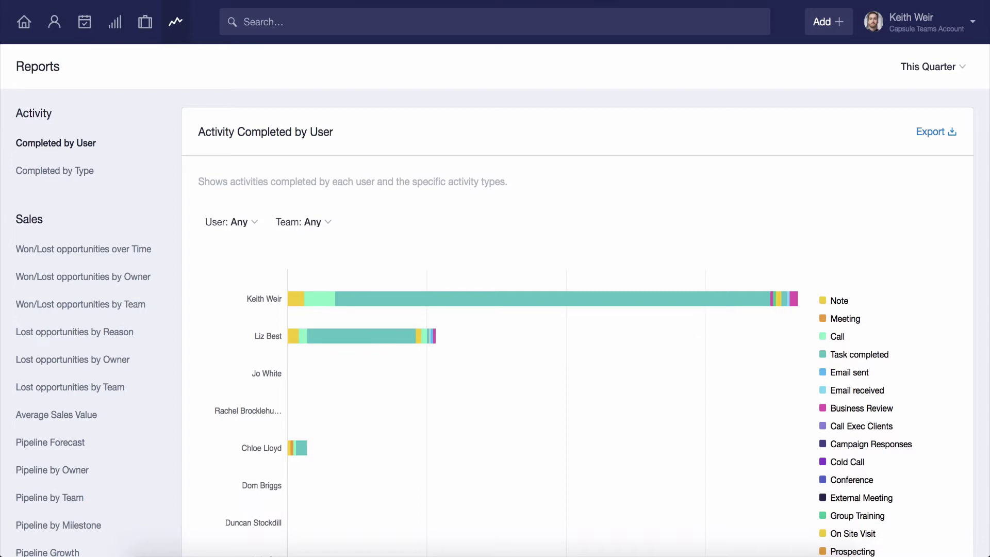
left_click(944, 70)
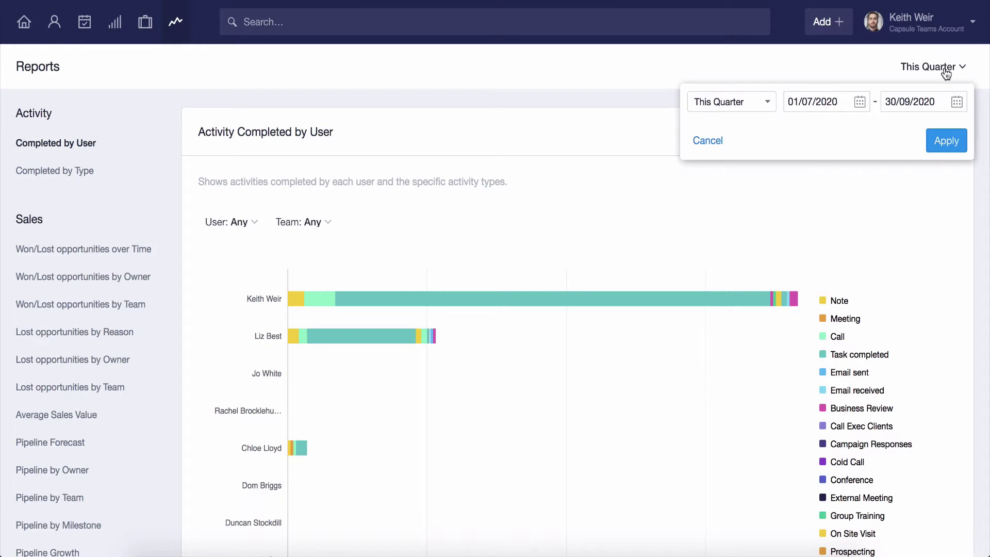
left_click(977, 73)
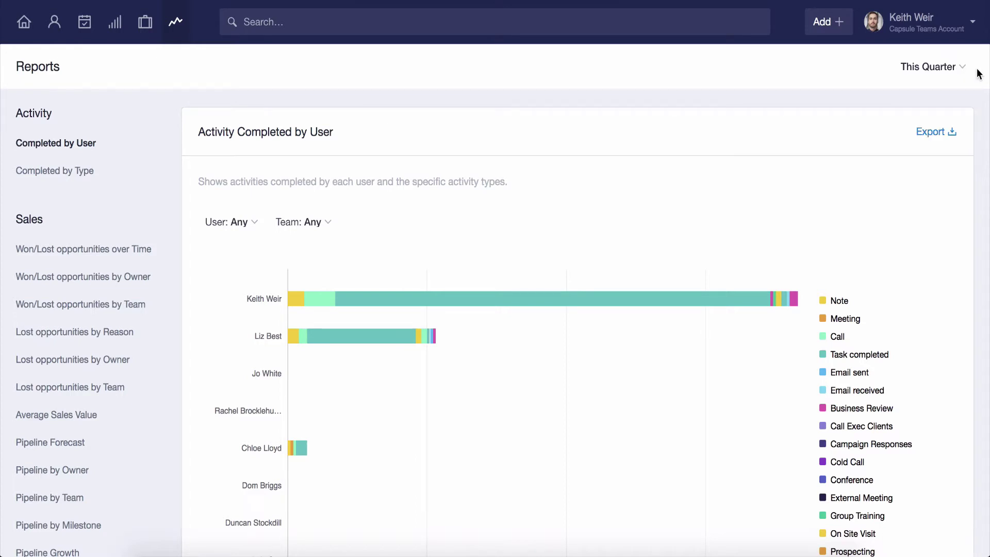
scroll(977, 73, "down", 4)
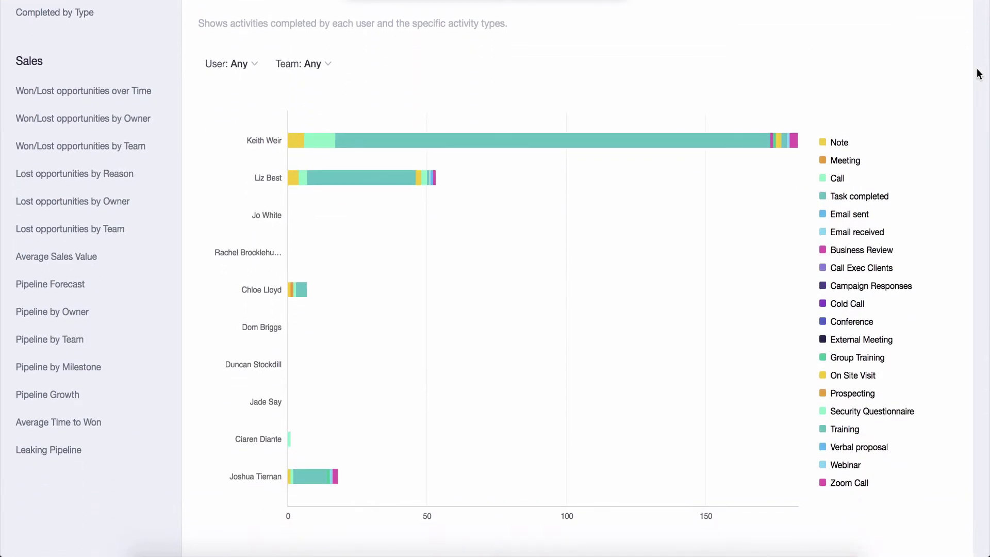
scroll(977, 72, "down", 2)
scroll(977, 73, "down", 3)
scroll(977, 73, "down", 3)
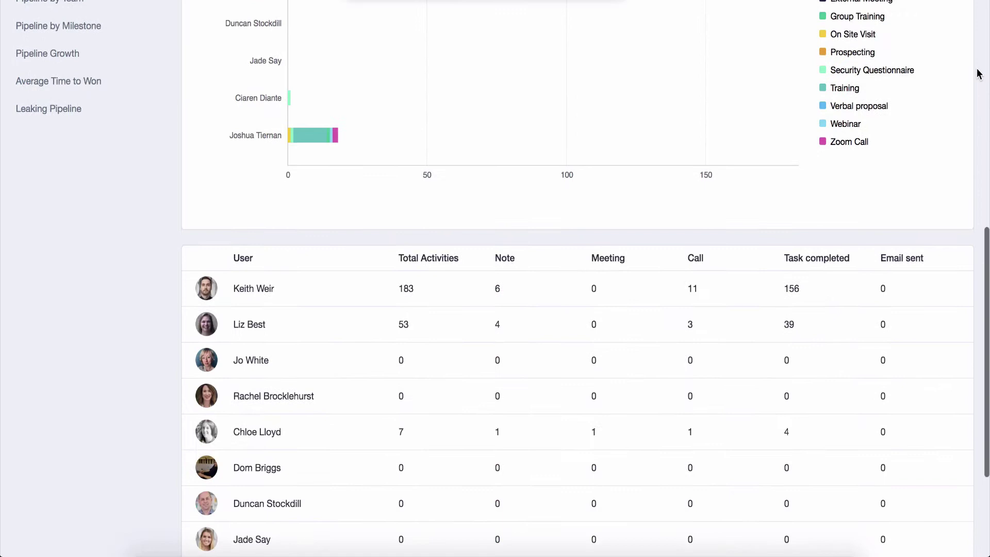
scroll(977, 72, "down", 3)
scroll(977, 73, "down", 1)
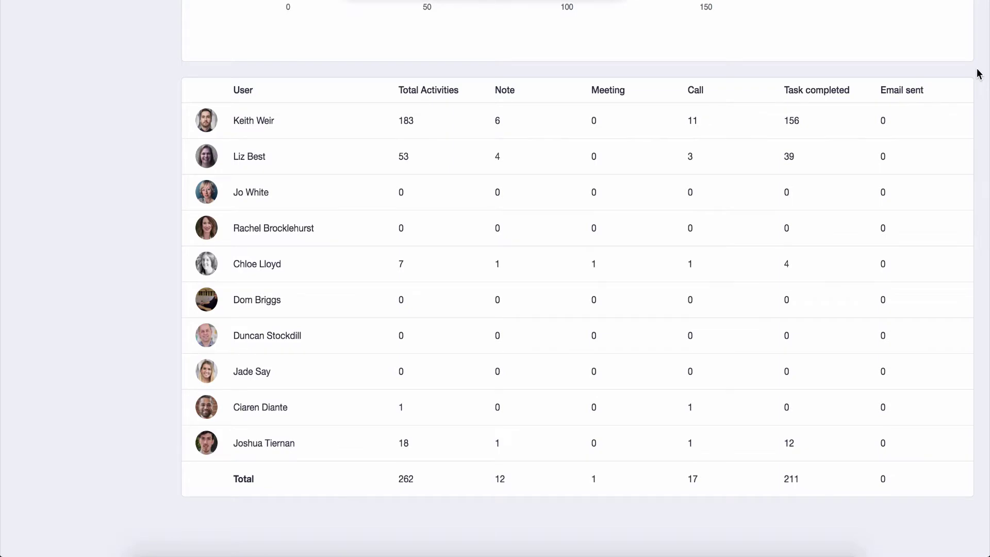
scroll(977, 73, "up", 3)
scroll(977, 73, "up", 6)
scroll(978, 73, "up", 1)
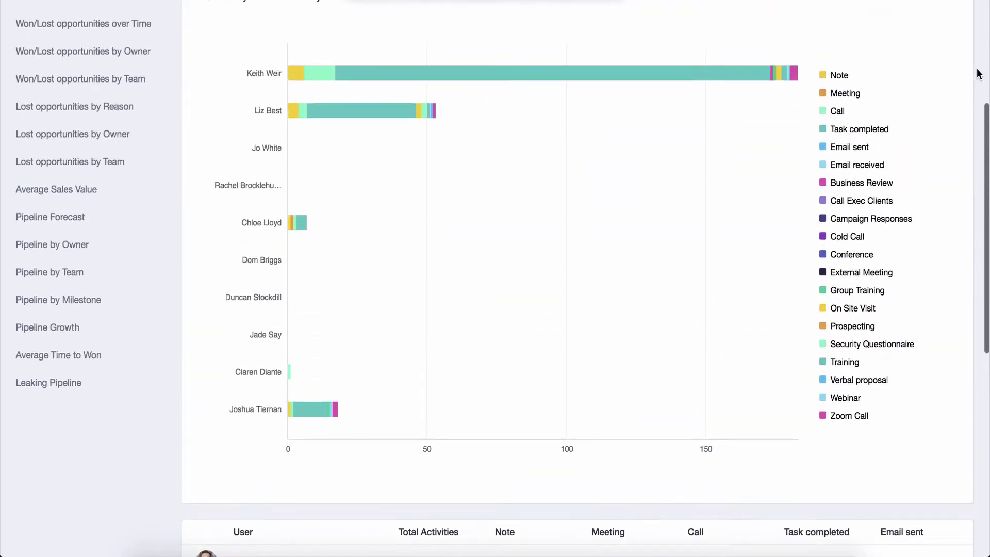
scroll(977, 72, "up", 3)
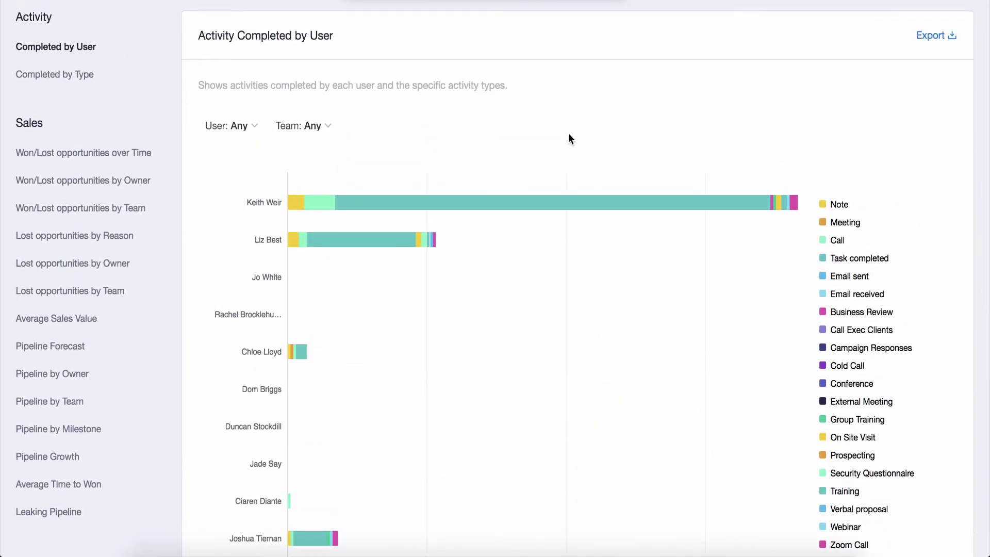
left_click(323, 208)
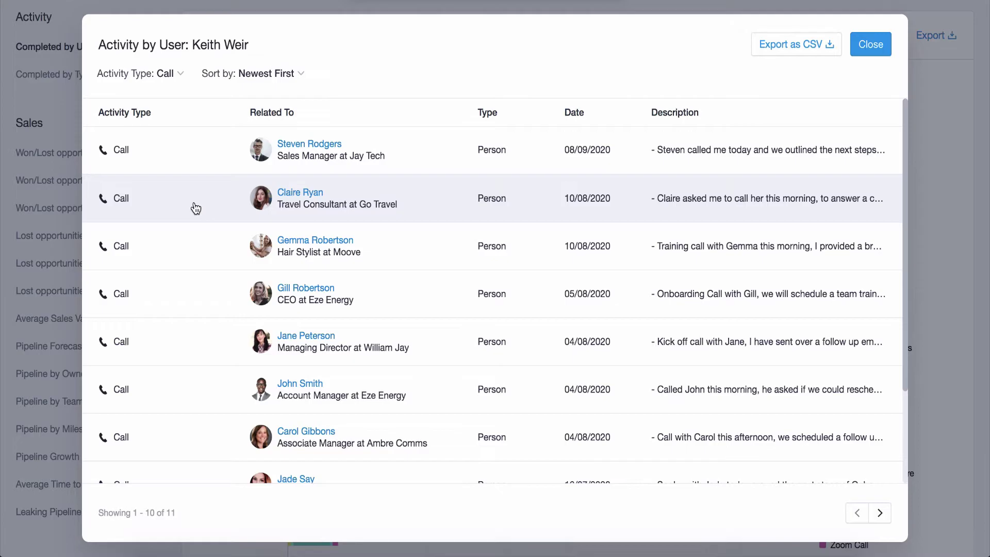
left_click(195, 208)
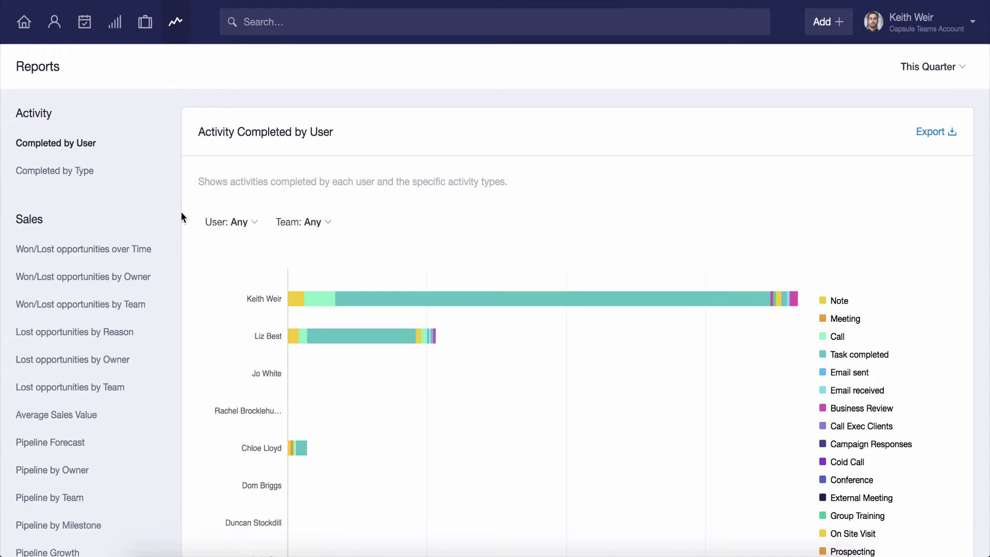
scroll(181, 211, "down", 3)
scroll(181, 217, "down", 3)
scroll(182, 217, "down", 3)
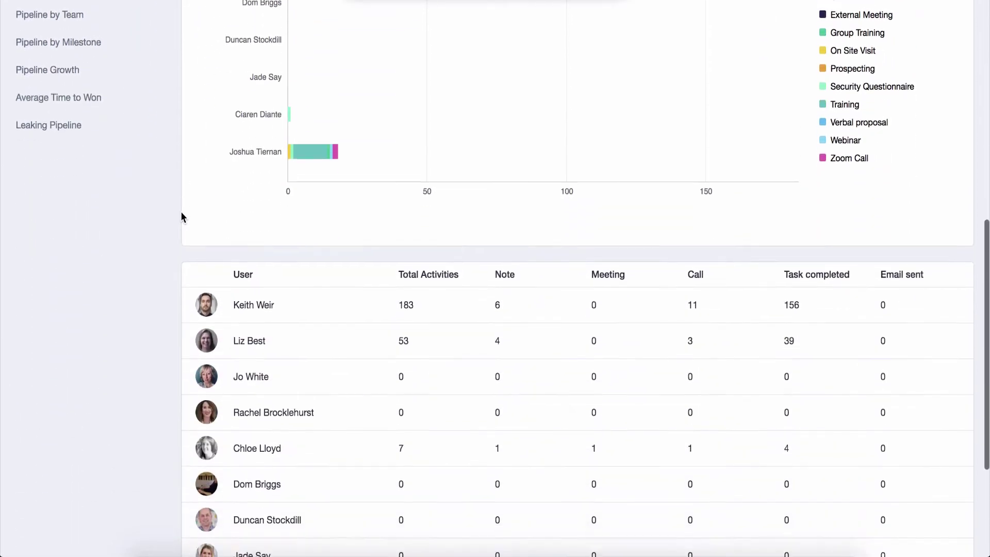
scroll(181, 217, "down", 3)
scroll(181, 217, "down", 1)
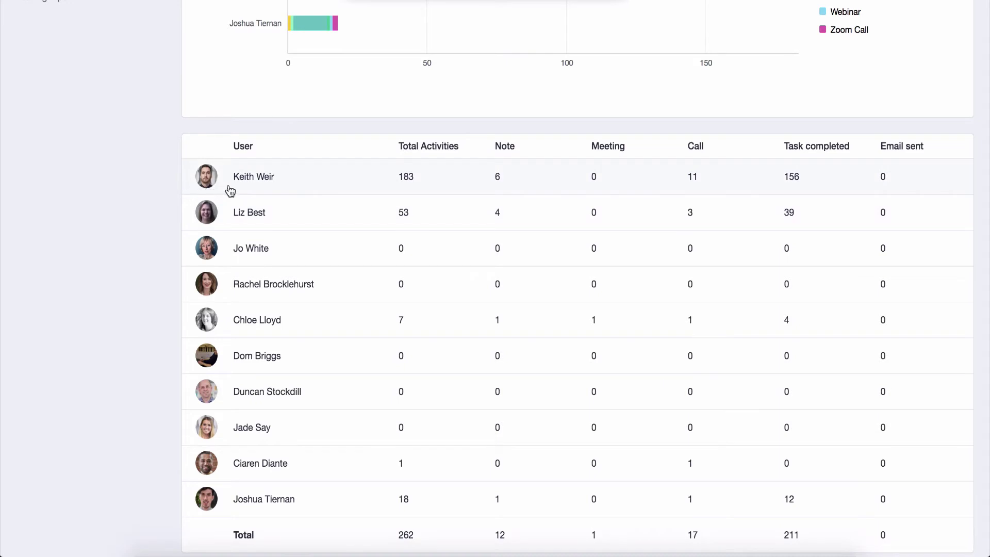
left_click(294, 190)
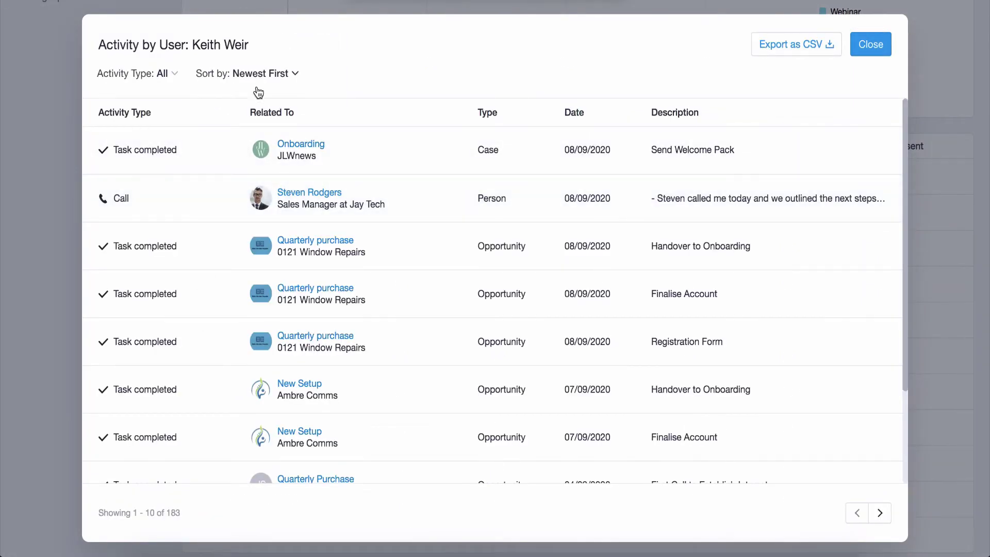
left_click(287, 77)
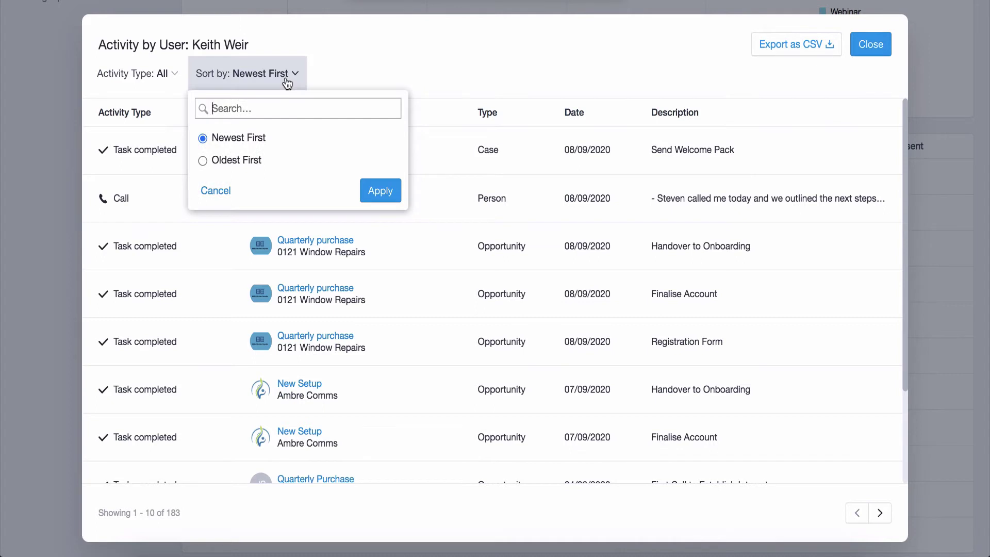
left_click(332, 82)
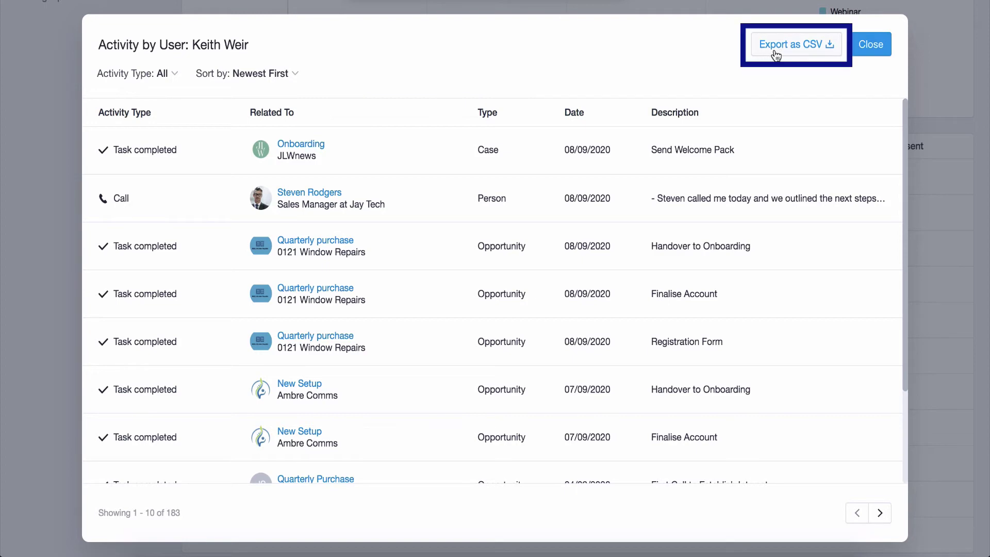
left_click(776, 56)
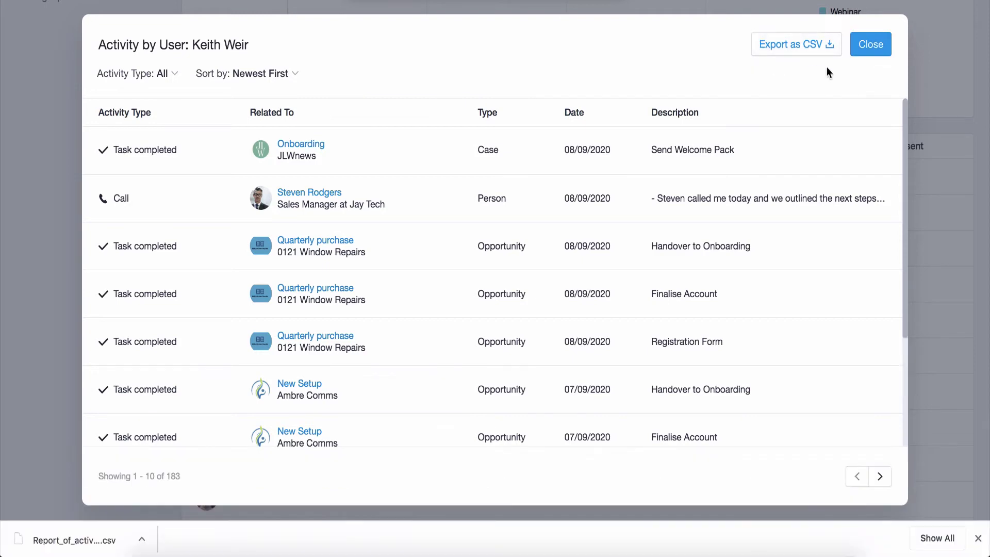
left_click(868, 48)
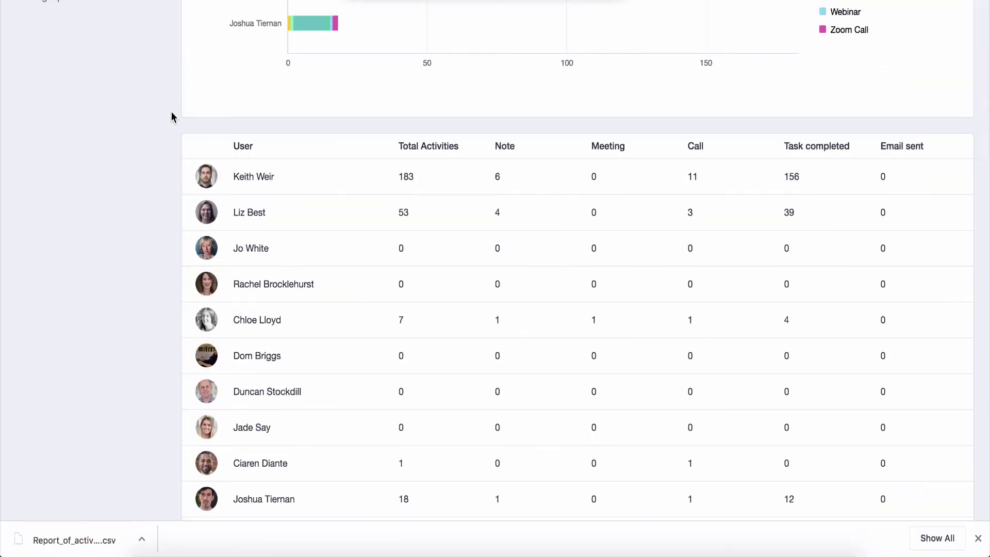
scroll(172, 112, "up", 5)
scroll(171, 112, "up", 5)
scroll(172, 112, "up", 1)
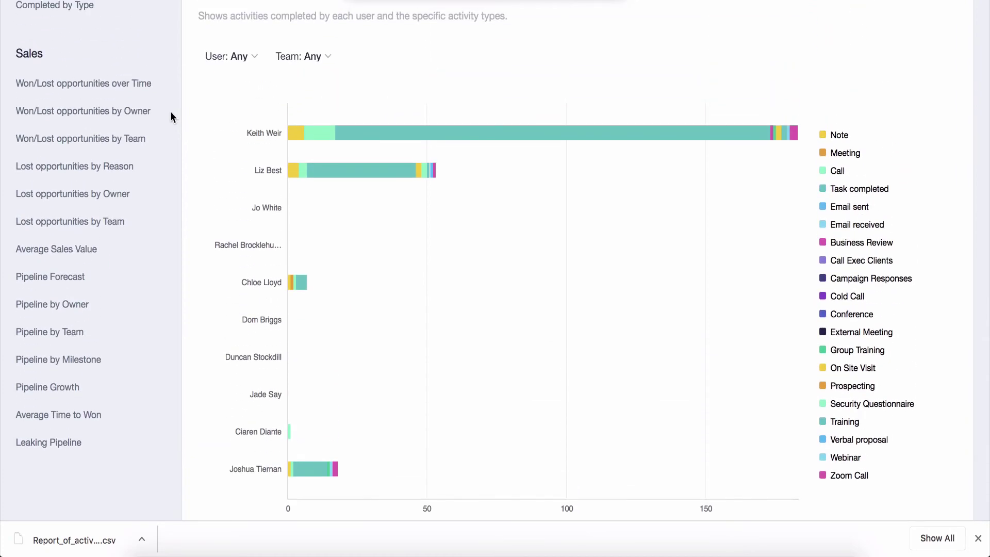
left_click(161, 111)
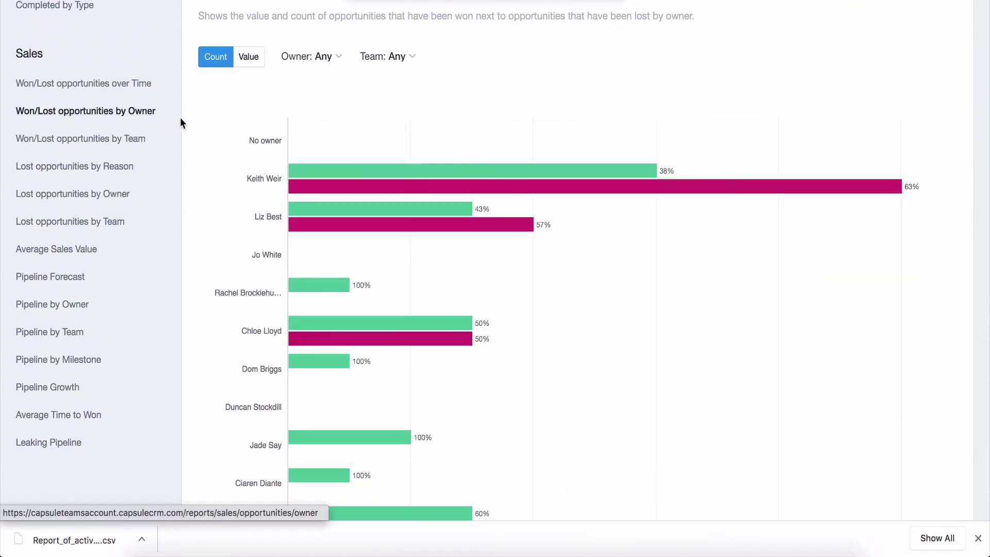
scroll(182, 124, "down", 1)
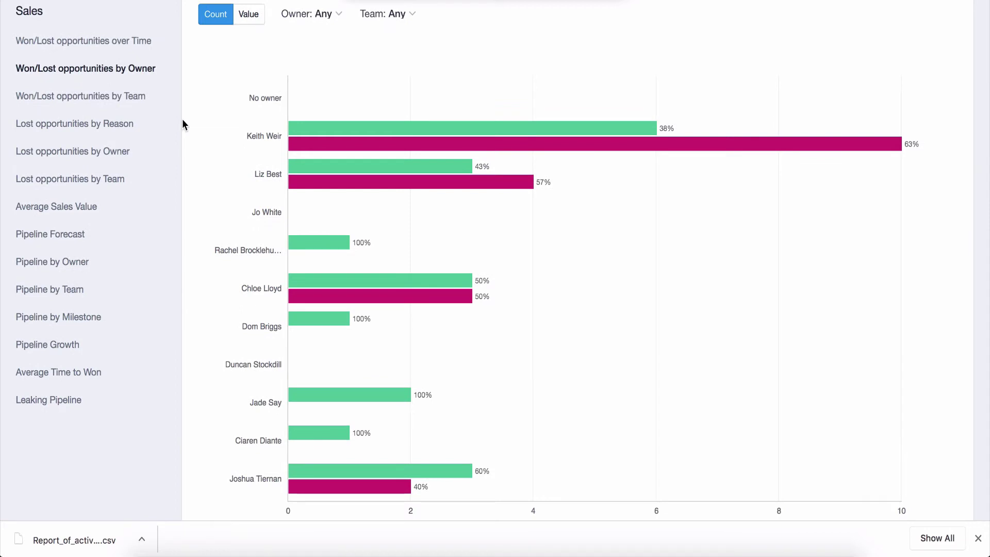
left_click(311, 130)
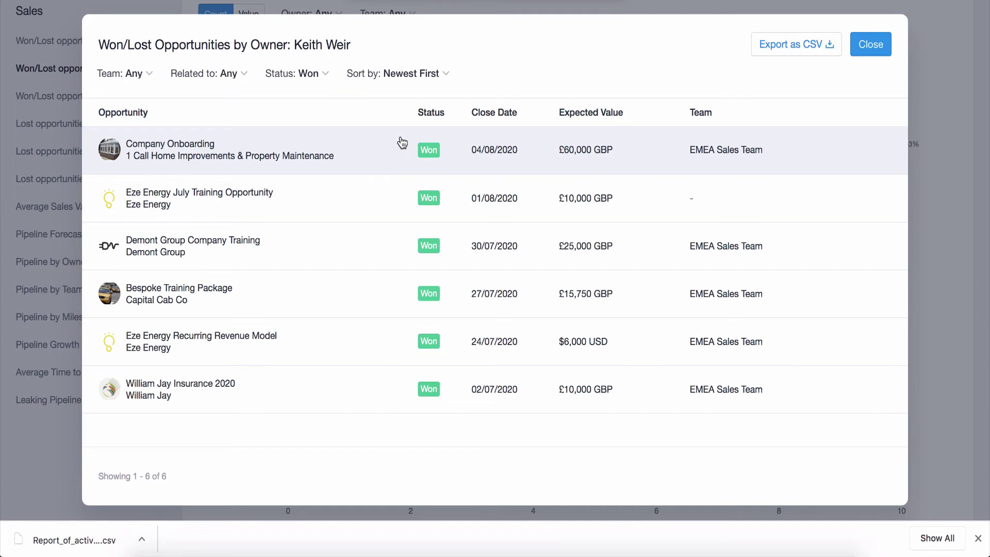
left_click(861, 45)
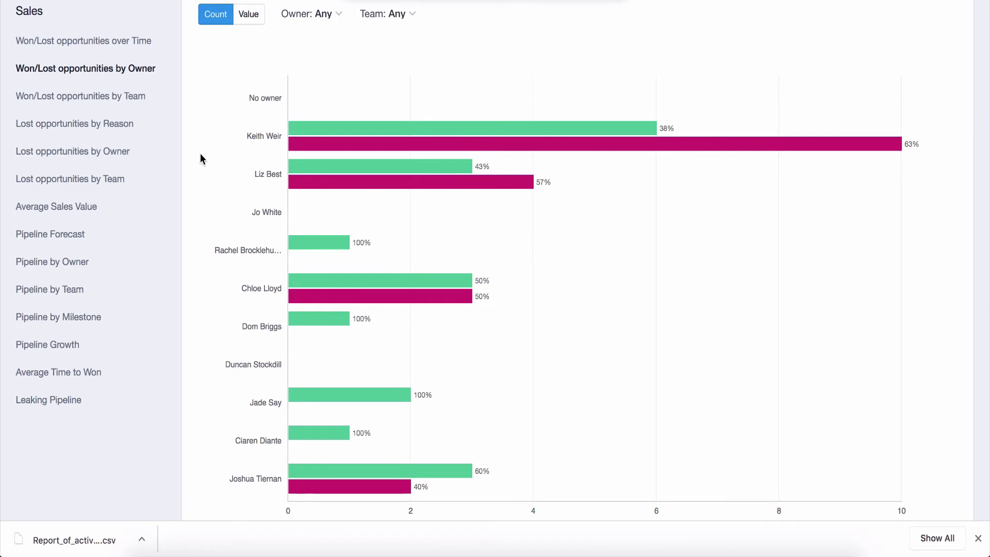
left_click(145, 127)
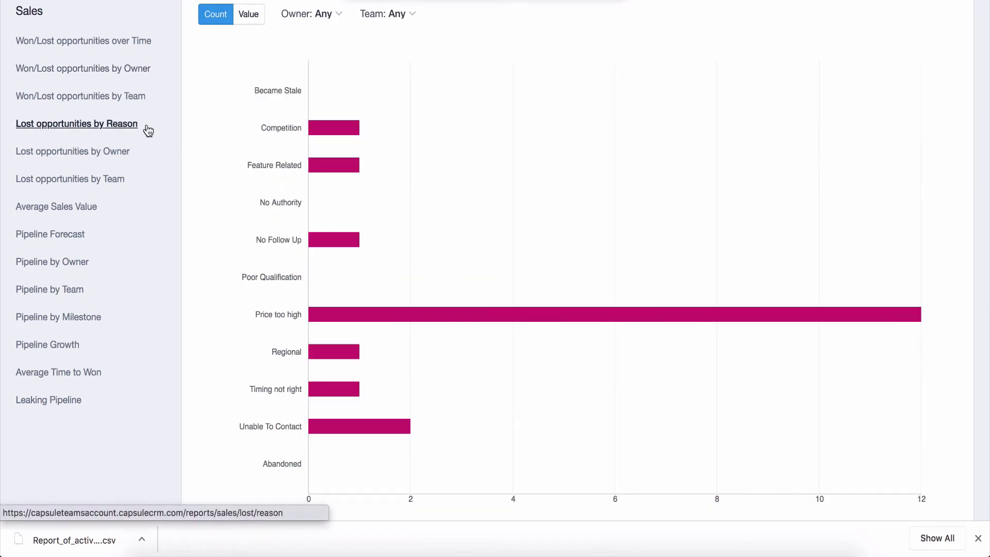
scroll(181, 218, "down", 1)
scroll(181, 217, "down", 2)
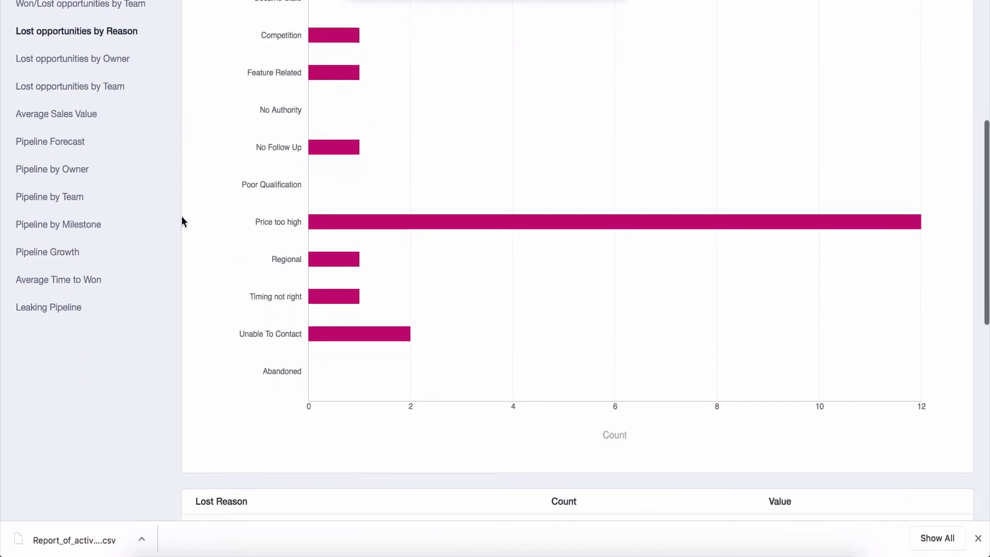
left_click(314, 223)
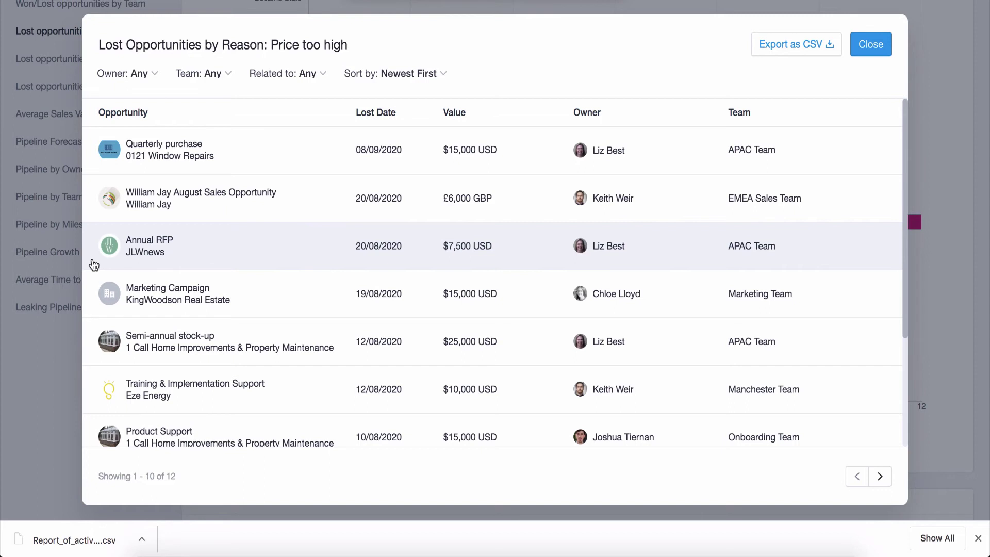
left_click(69, 188)
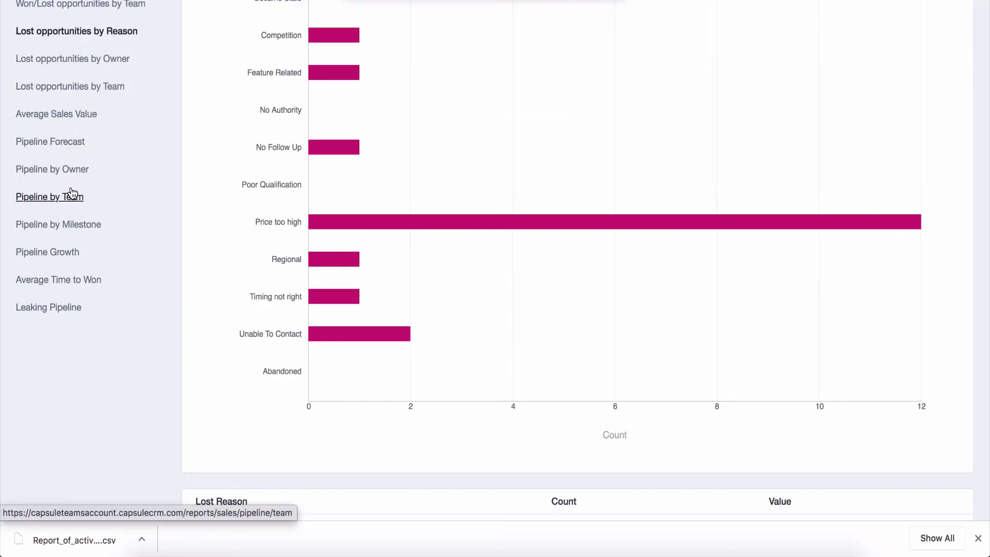
left_click(113, 176)
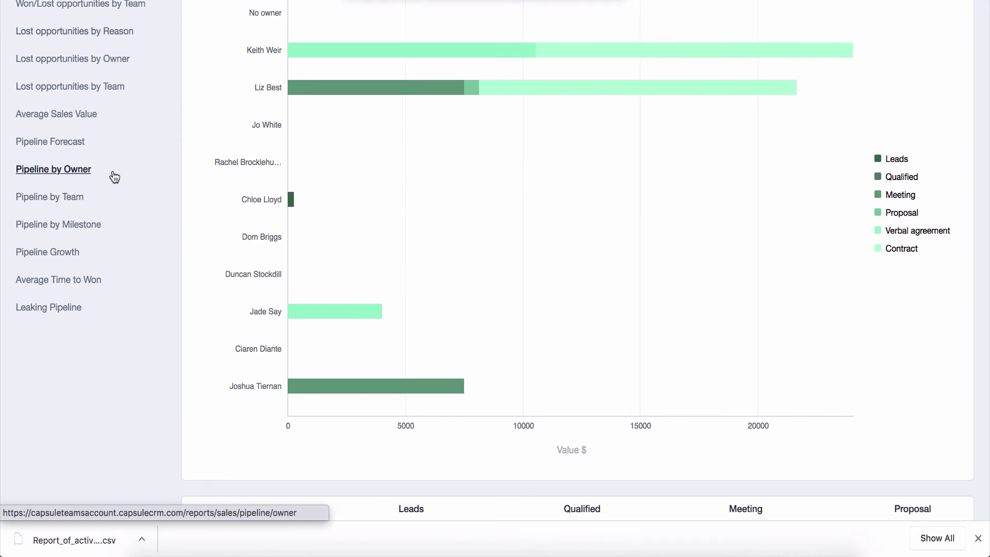
left_click(338, 93)
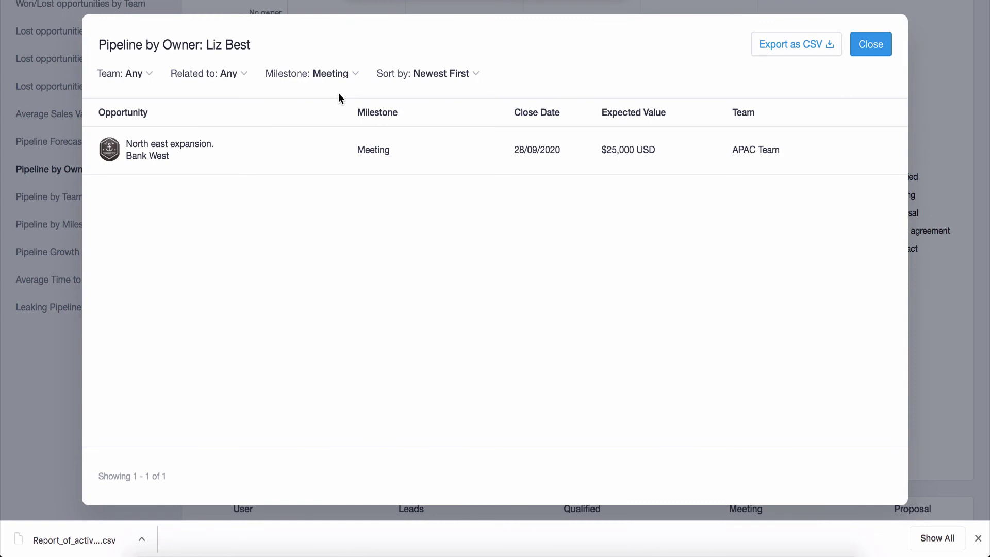
left_click(68, 336)
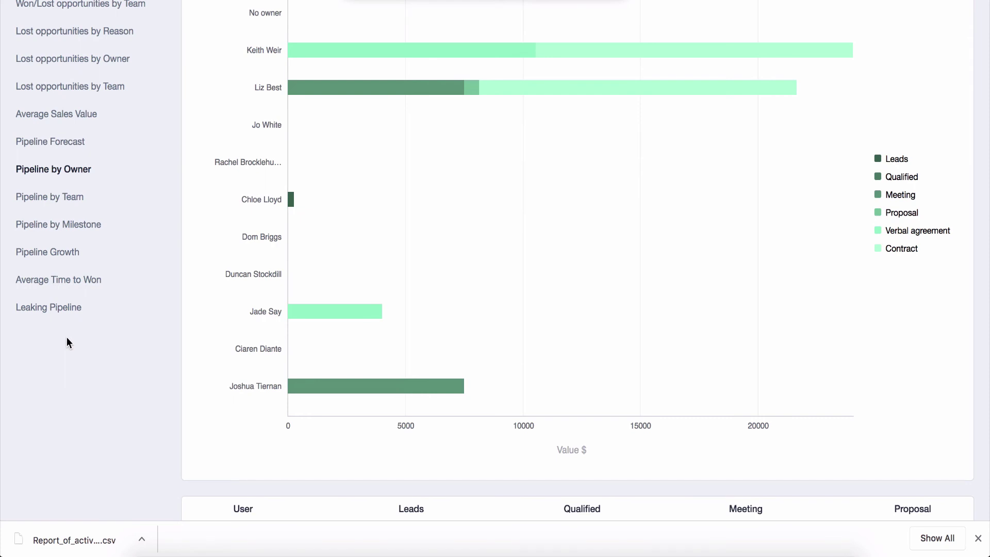
left_click(101, 288)
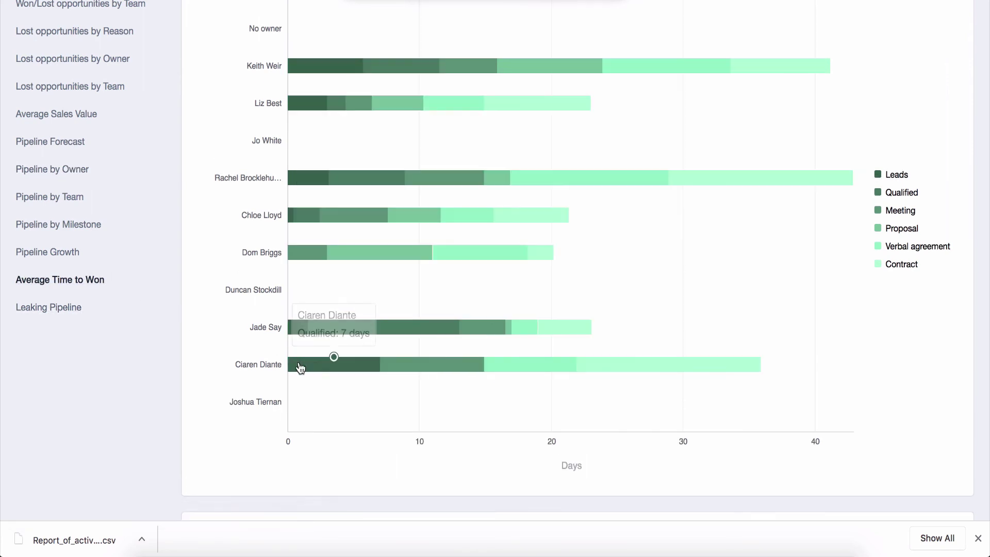
left_click(301, 365)
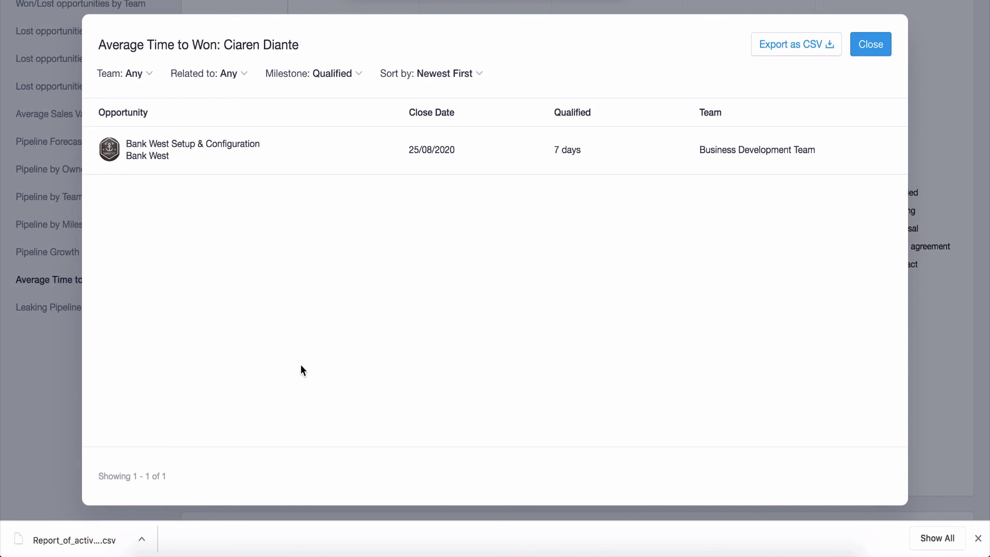
left_click(871, 51)
scroll(870, 49, "up", 3)
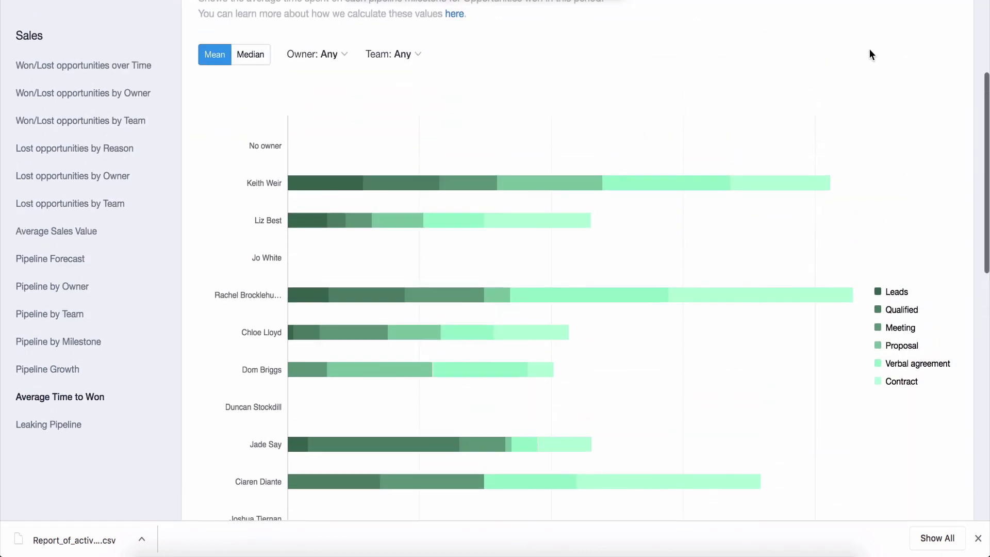
left_click(252, 60)
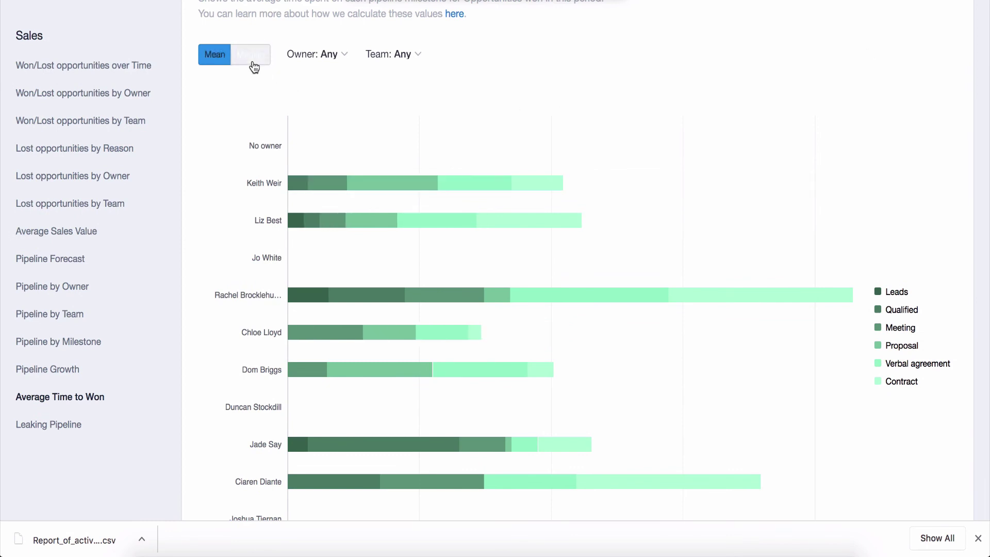
scroll(169, 169, "down", 1)
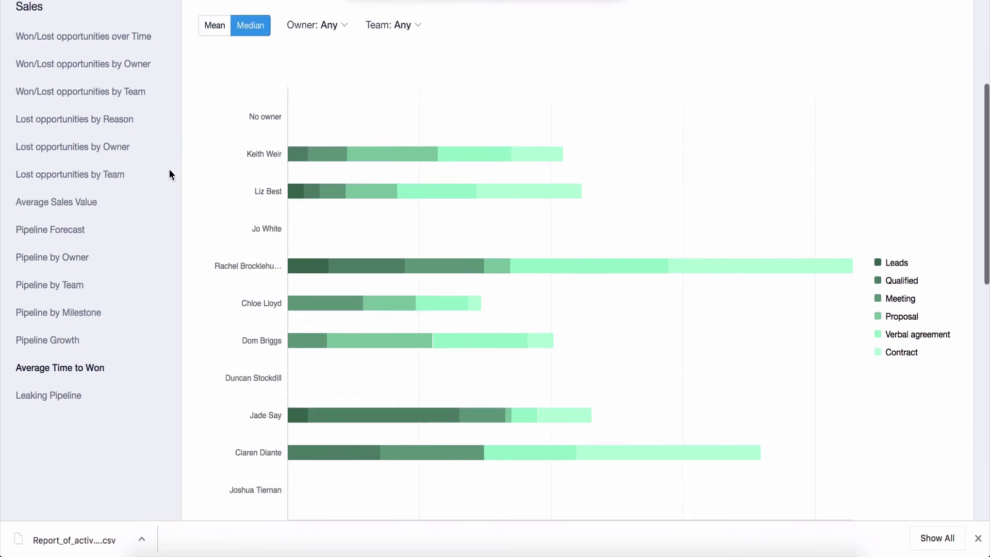
scroll(169, 169, "down", 1)
scroll(170, 169, "down", 1)
scroll(170, 169, "down", 3)
scroll(170, 169, "down", 3)
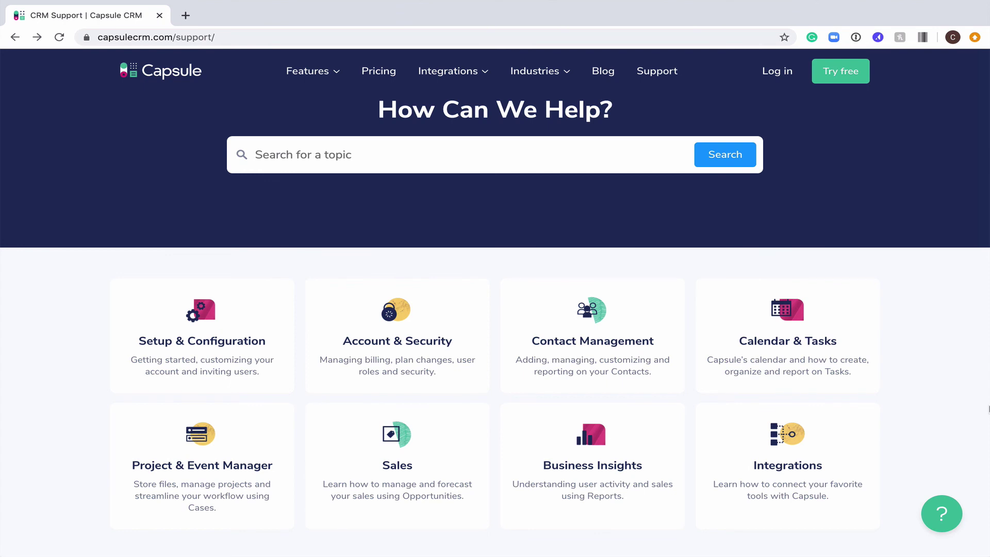
scroll(988, 410, "down", 1)
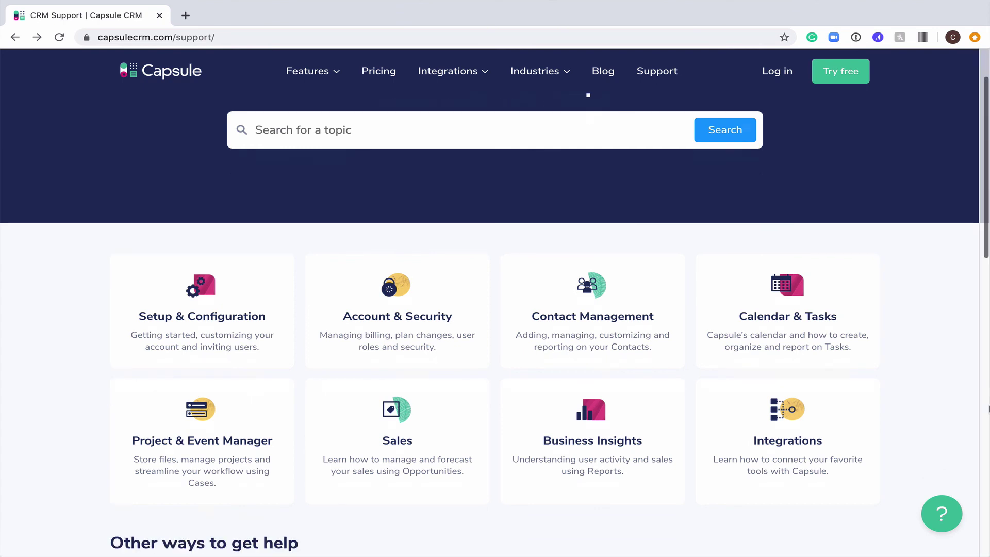
scroll(989, 411, "down", 1)
scroll(989, 410, "down", 2)
scroll(989, 411, "down", 2)
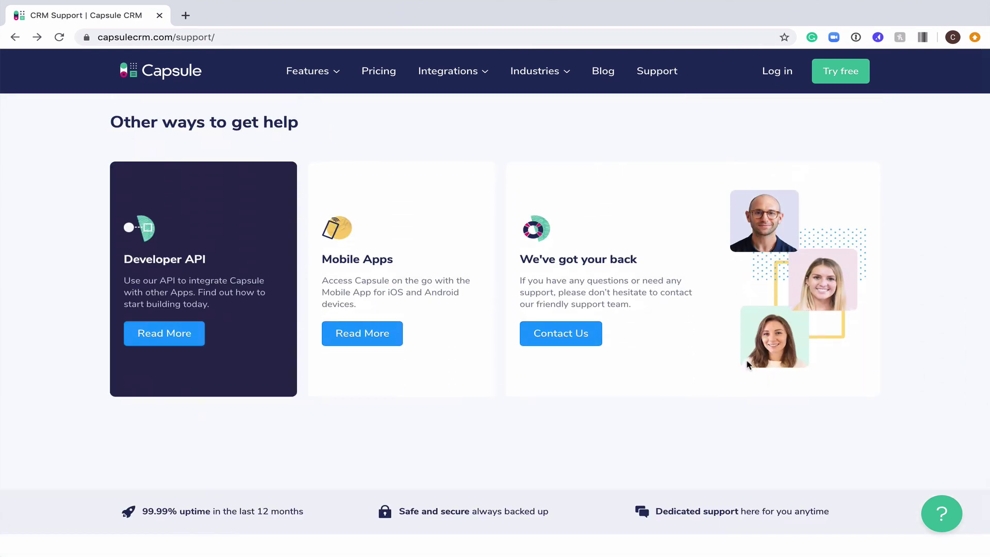
- Go to Capsule's Contact Us support form from 'Other ways to get help'
left_click(573, 335)
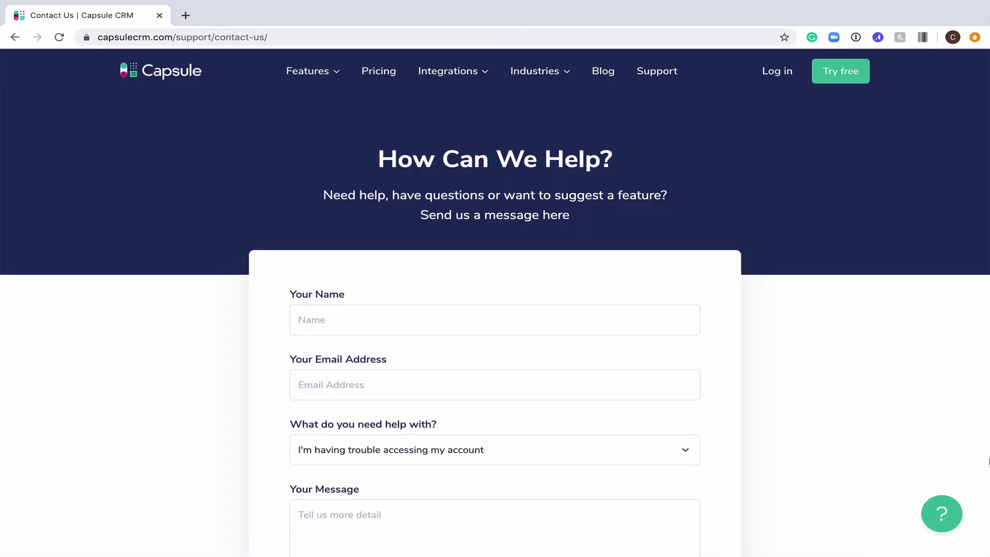